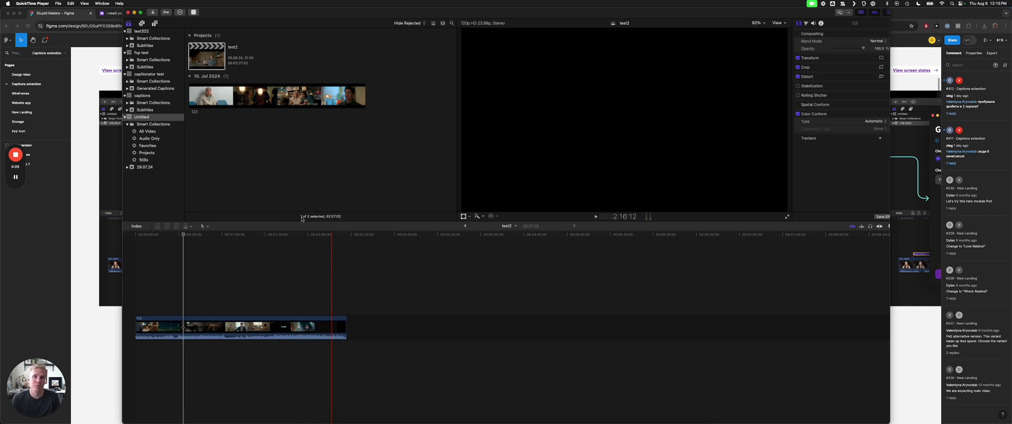
Step: Scrub the QuickTime recording to the Captions file-open dialog and drag the controls below the video
mouse_move(730, 120)
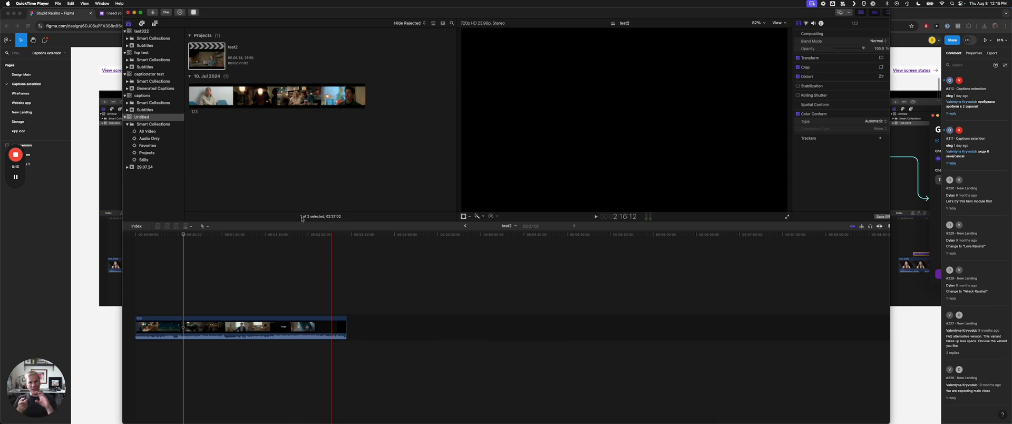
mouse_move(508, 181)
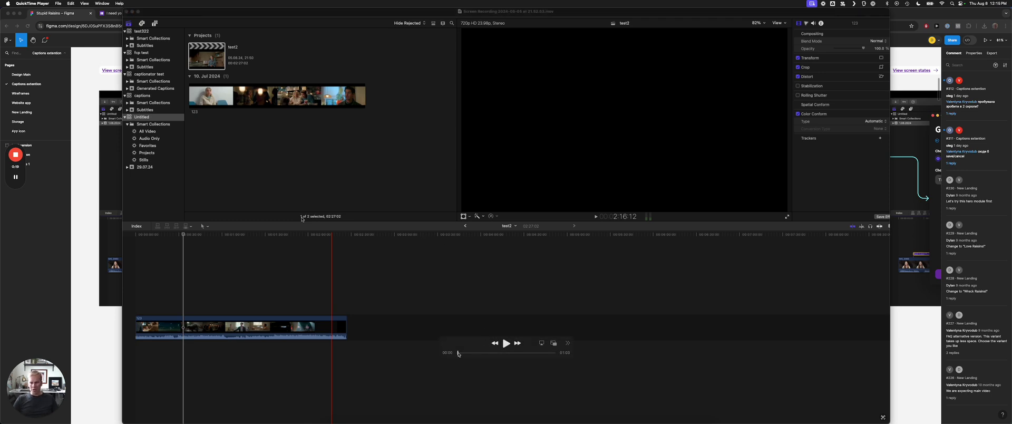
left_click_drag(459, 353, 458, 355)
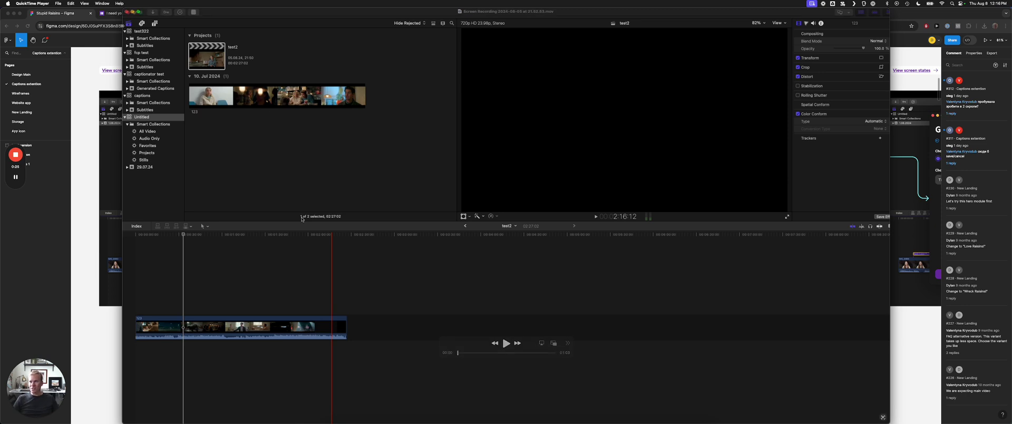
left_click(460, 354)
left_click_drag(460, 354, 463, 354)
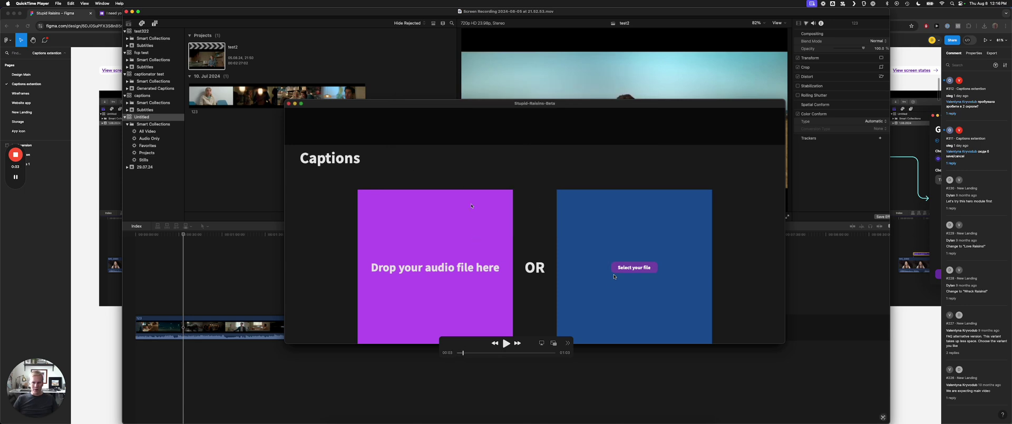
left_click_drag(480, 345, 484, 380)
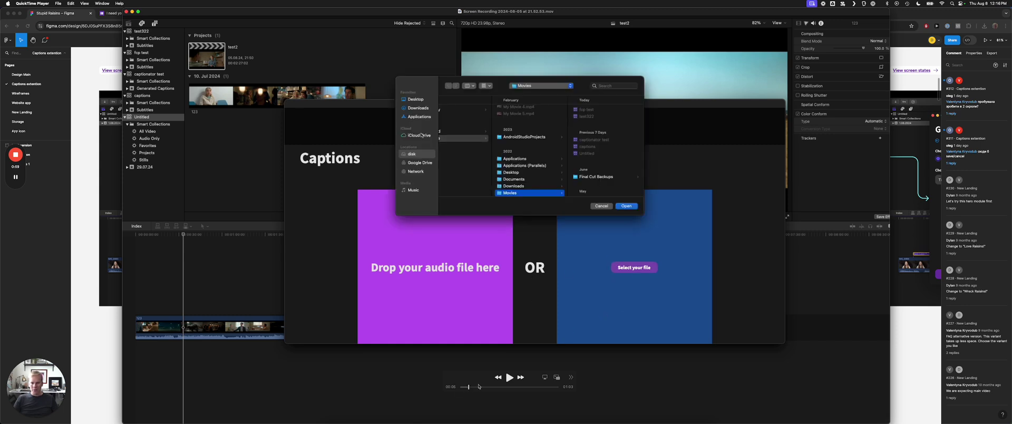
Step: Play the recording past the Finished screen and Open Library dialog to the Final Cut Subtitle Project
left_click(509, 377)
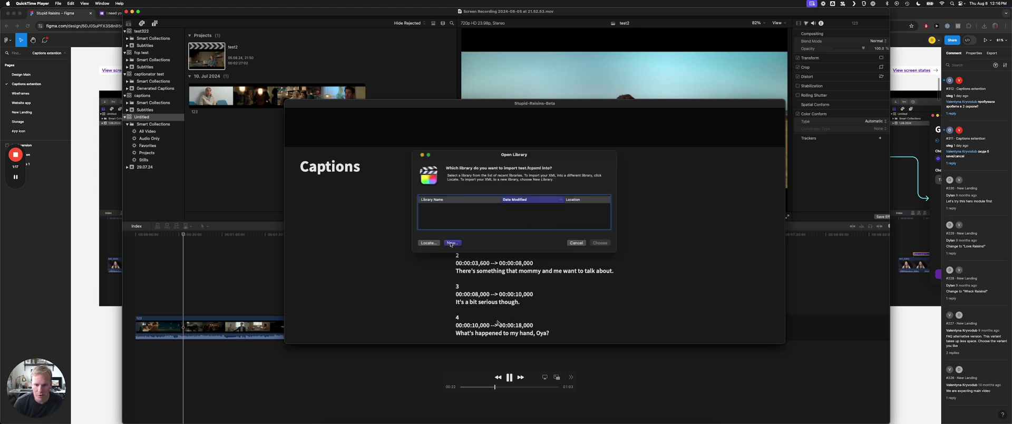
left_click(510, 378)
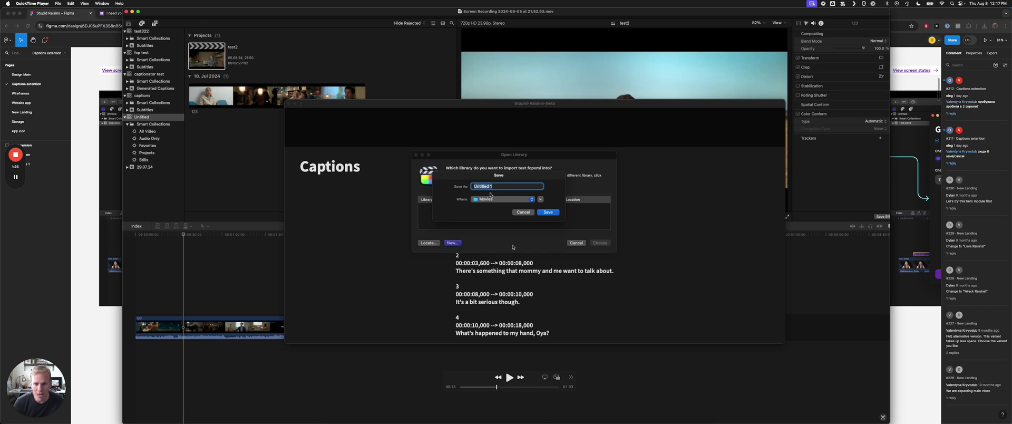
left_click_drag(497, 387, 492, 387)
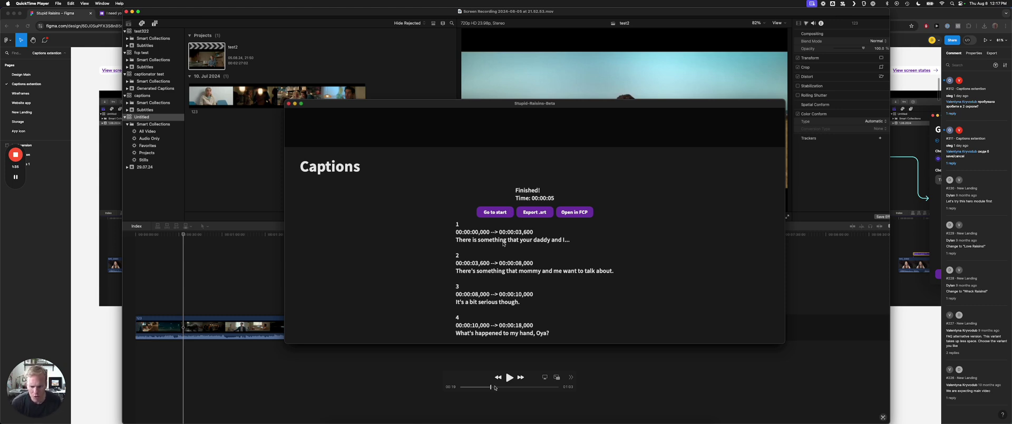
left_click_drag(495, 387, 496, 388)
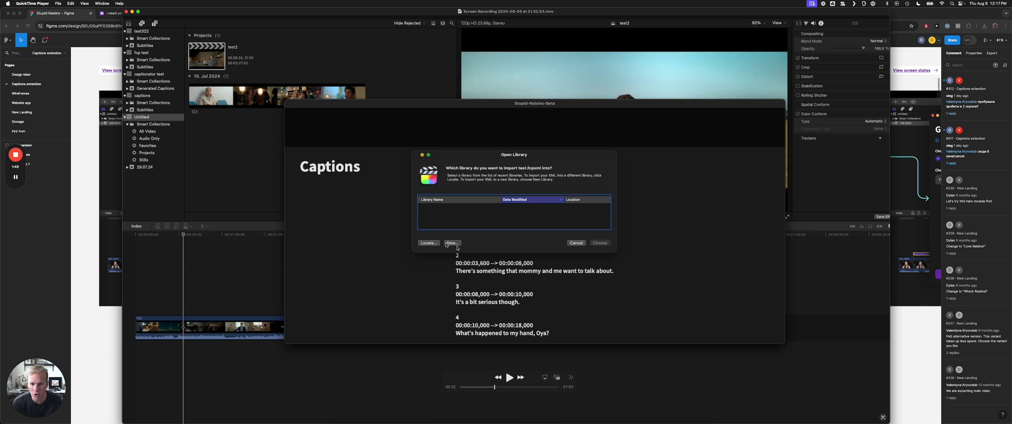
left_click(509, 378)
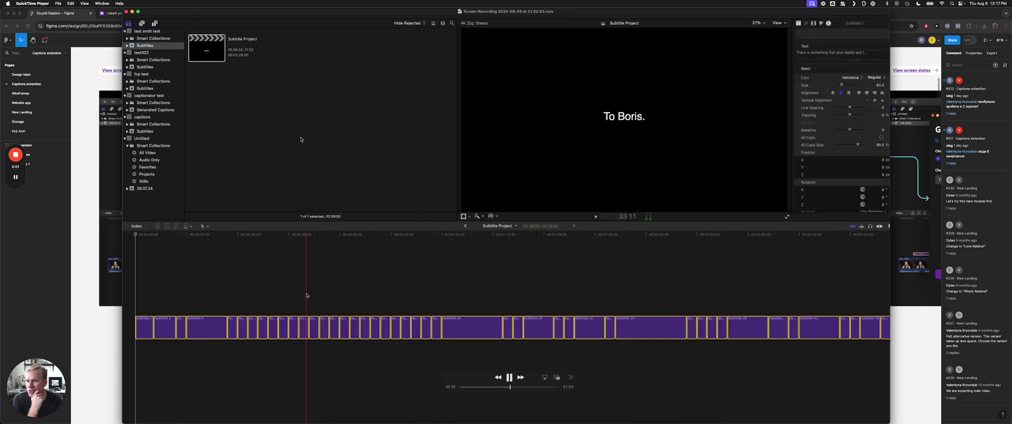
Step: Pause on the subtitle project, then resume playback to reach the test2 footage
left_click(509, 378)
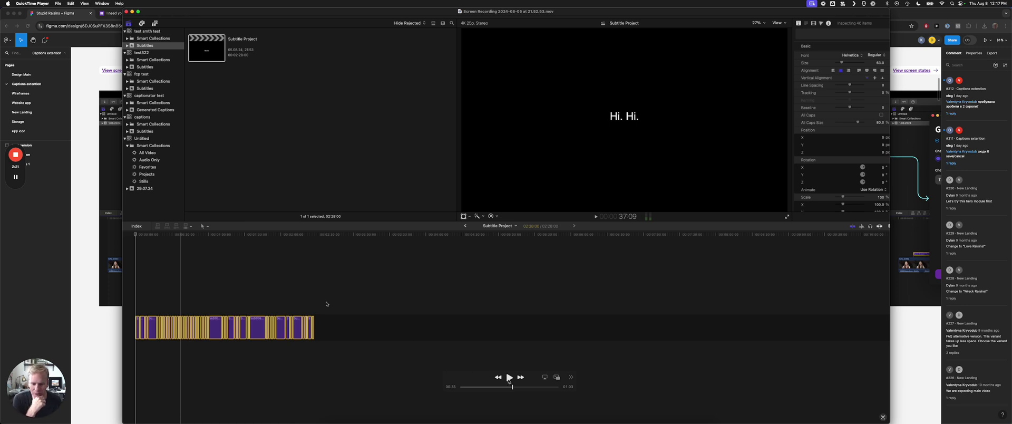
left_click(509, 379)
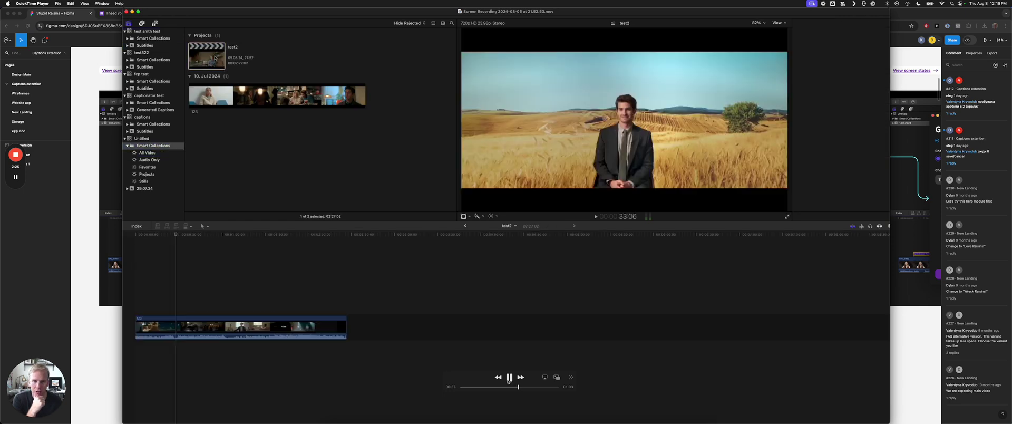
Step: Replay the recording to the file dialog, then close QuickTime to reveal the Figma Caption Pop screens
left_click(509, 378)
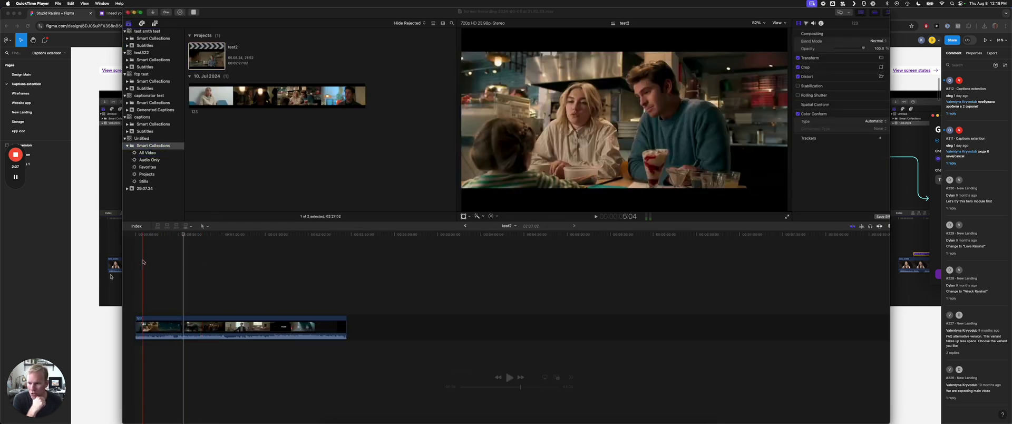
left_click(509, 377)
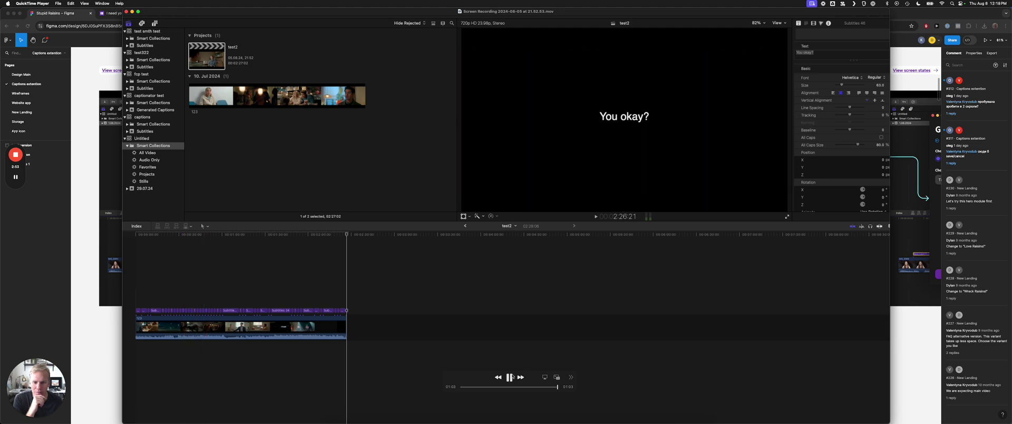
left_click(510, 377)
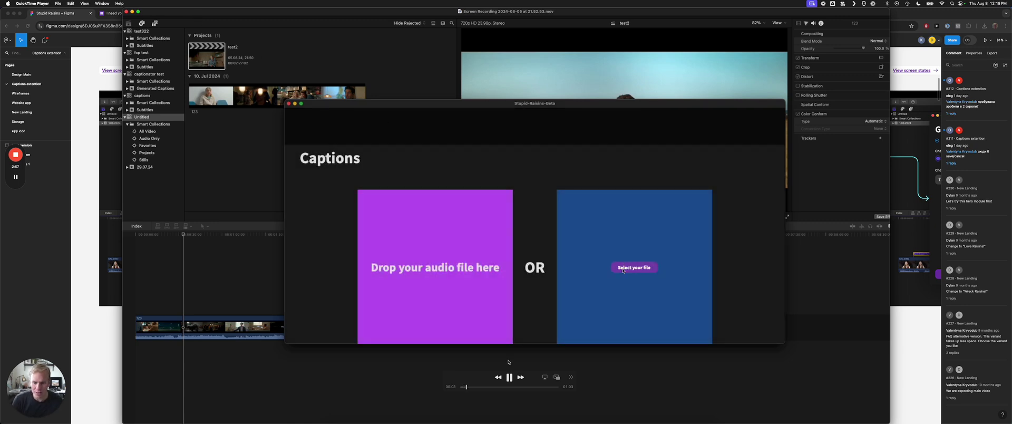
left_click(509, 377)
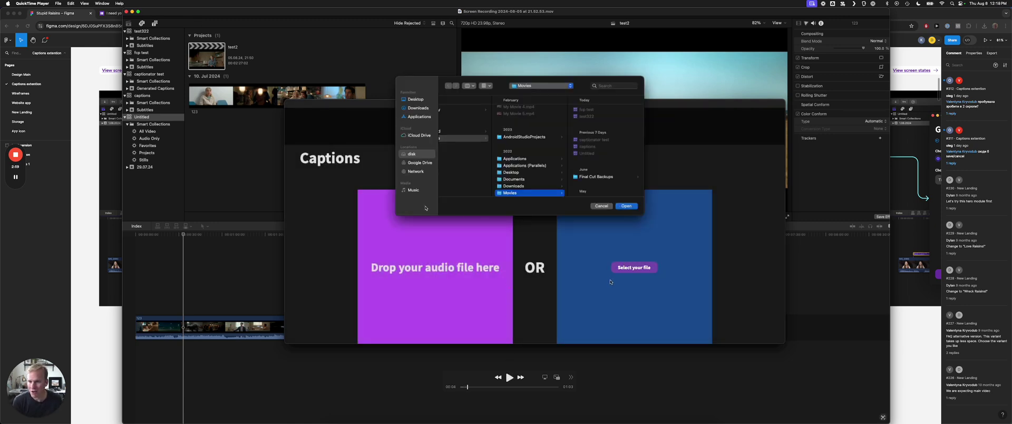
left_click(91, 178)
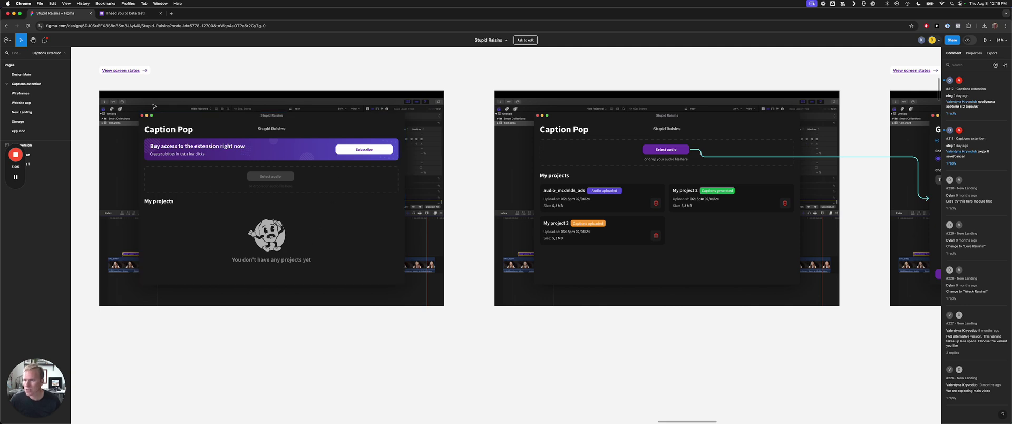
Step: Zoom in on the two Caption Pop screens, close the Frame.io window, and return to Chrome
scroll(171, 135, "up", 5)
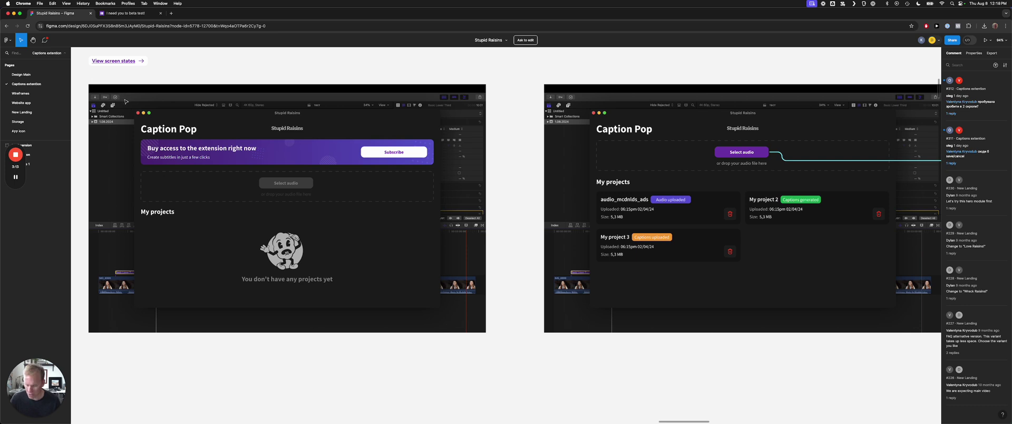
key("super+Tab")
key("super+Tab")
key("super+Tab")
key("super+Tab")
key("super+Tab")
key("super+Tab")
key("super+Tab")
key("super+Tab")
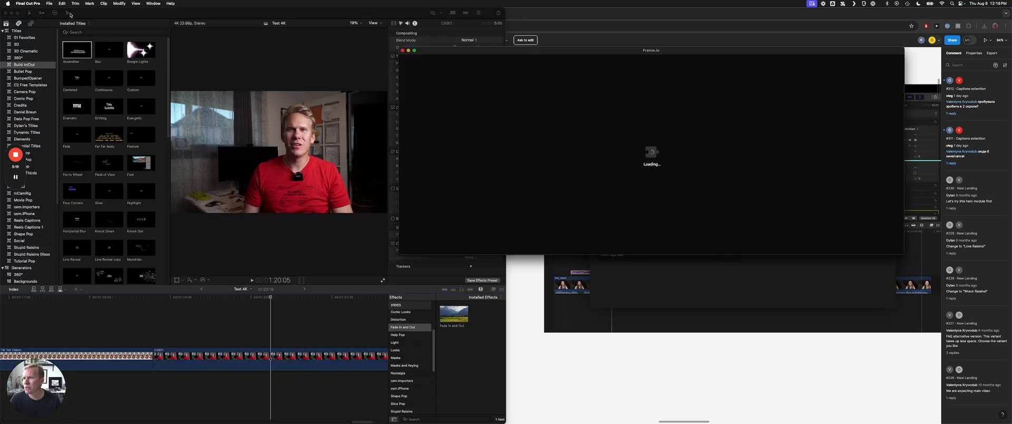
left_click(403, 50)
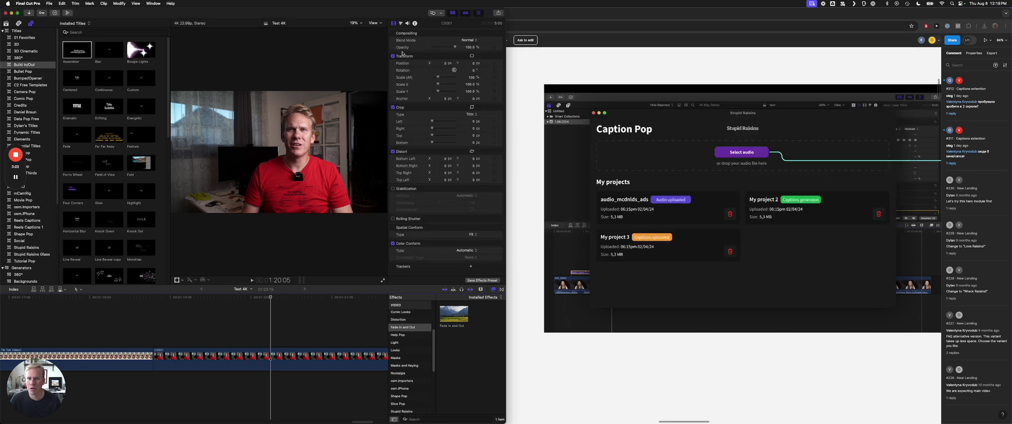
left_click(580, 78)
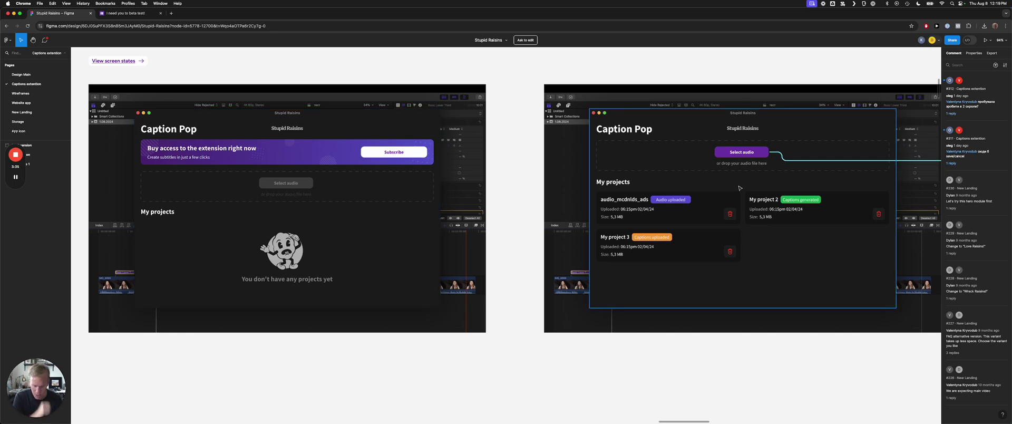
Step: Hand-pan from the project list to the Generate captions and Downloading tiny model frames
key("h")
left_click_drag(716, 179, 448, 192)
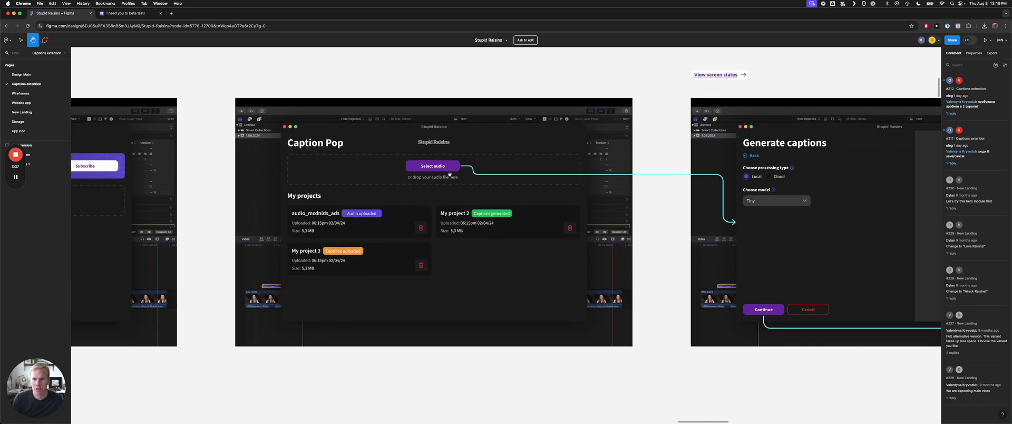
left_click_drag(594, 210, 492, 208)
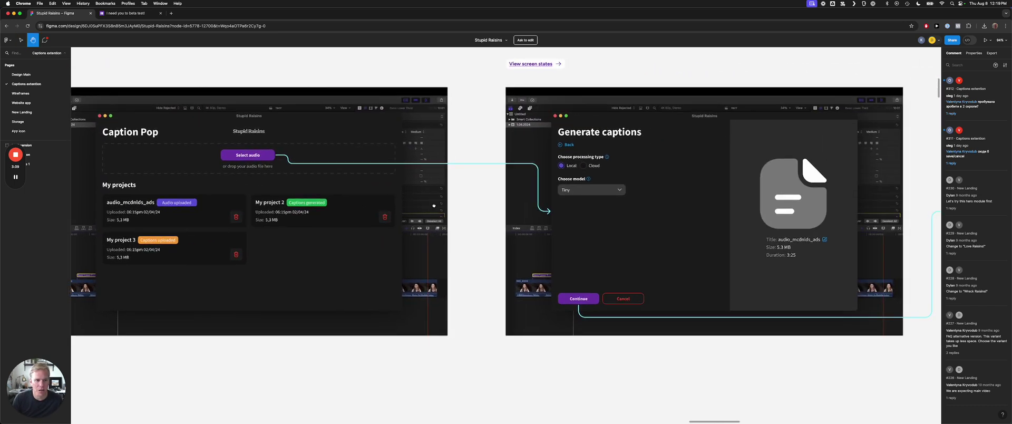
left_click_drag(604, 211, 561, 211)
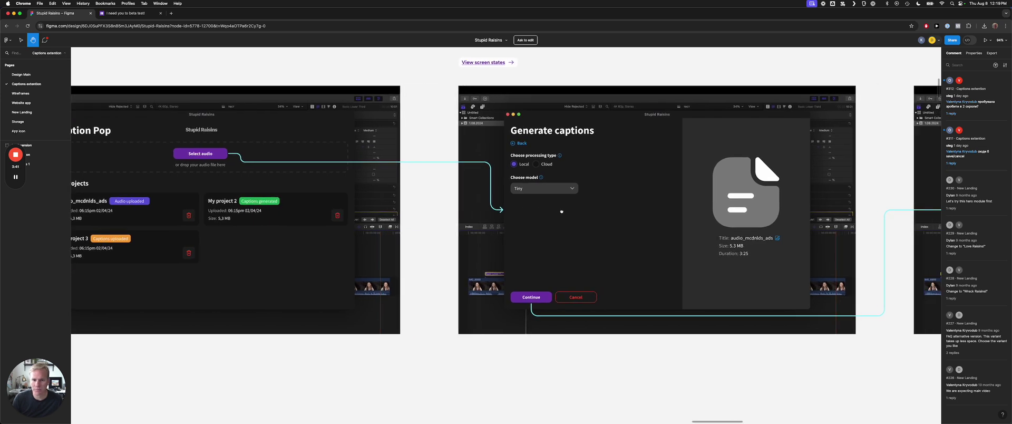
left_click_drag(625, 169, 516, 172)
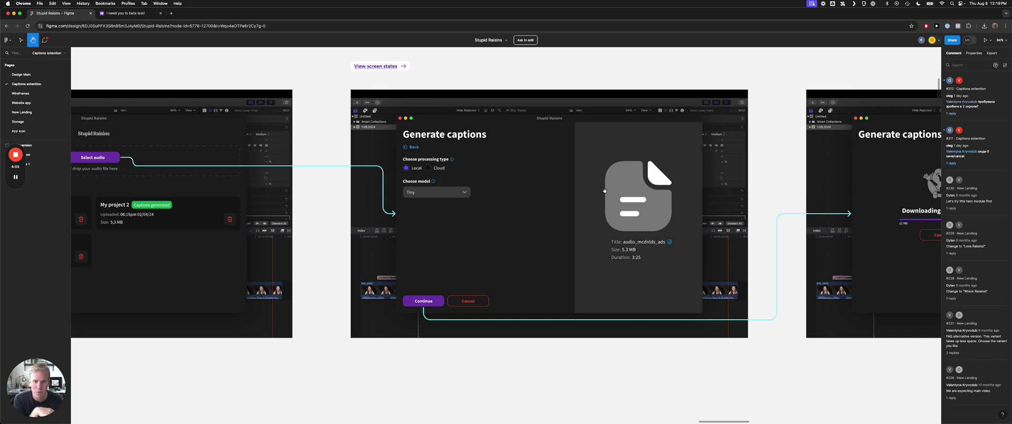
Step: Pan past Downloading tiny model until the Generating captions frame is centred
scroll(604, 190, "right", 5)
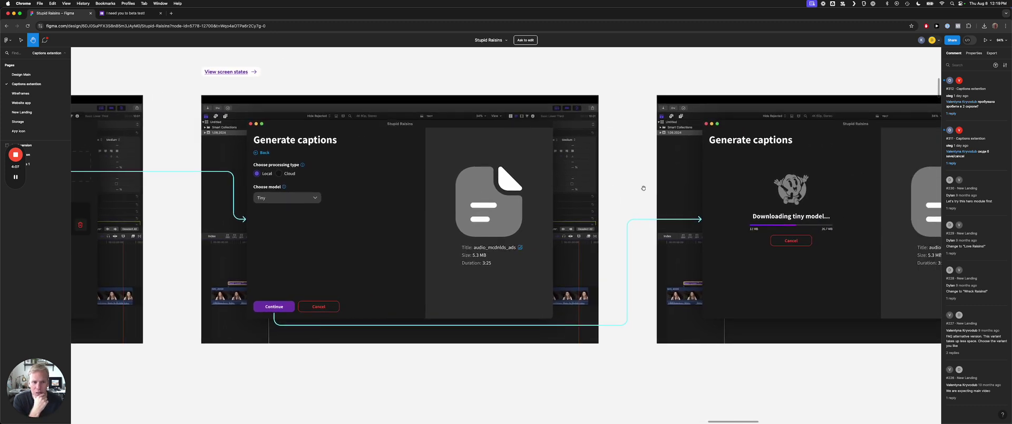
left_click_drag(643, 188, 412, 188)
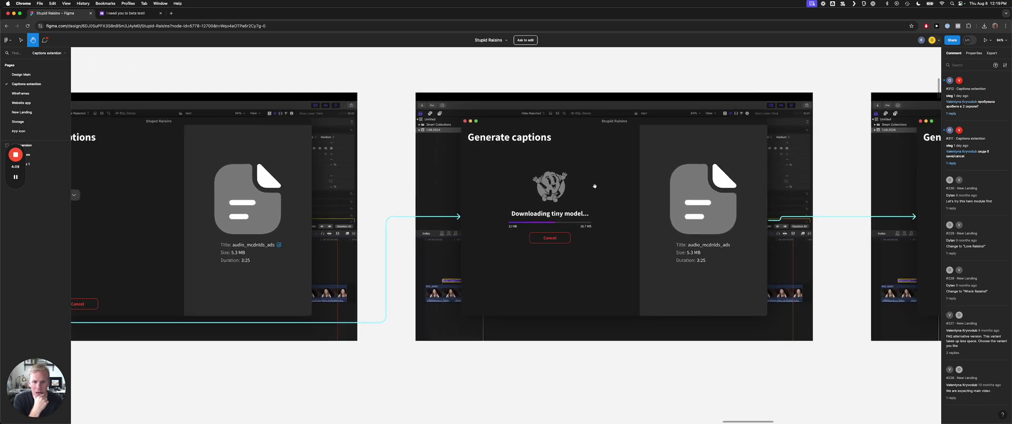
scroll(512, 202, "right", 5)
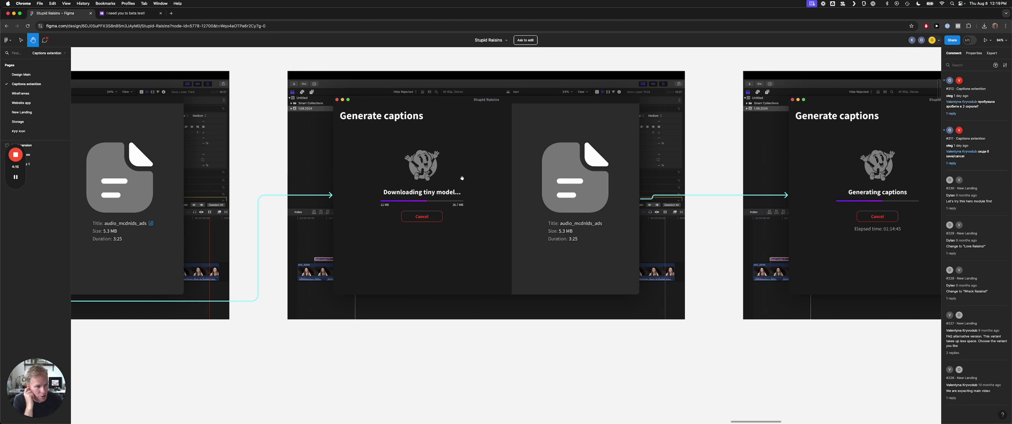
left_click_drag(640, 172, 449, 177)
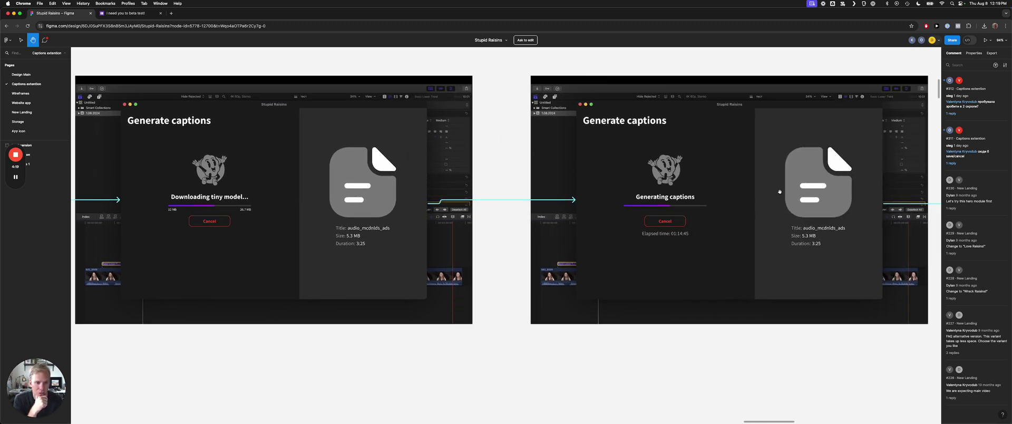
left_click_drag(778, 191, 564, 205)
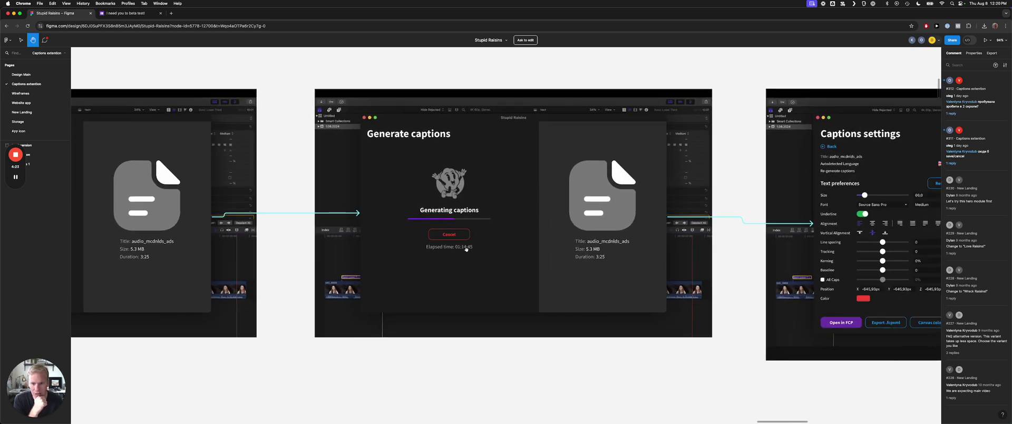
Step: Center the Captions settings frame, then zoom out to 41% alongside the Generate captions screens
left_click_drag(610, 236, 463, 222)
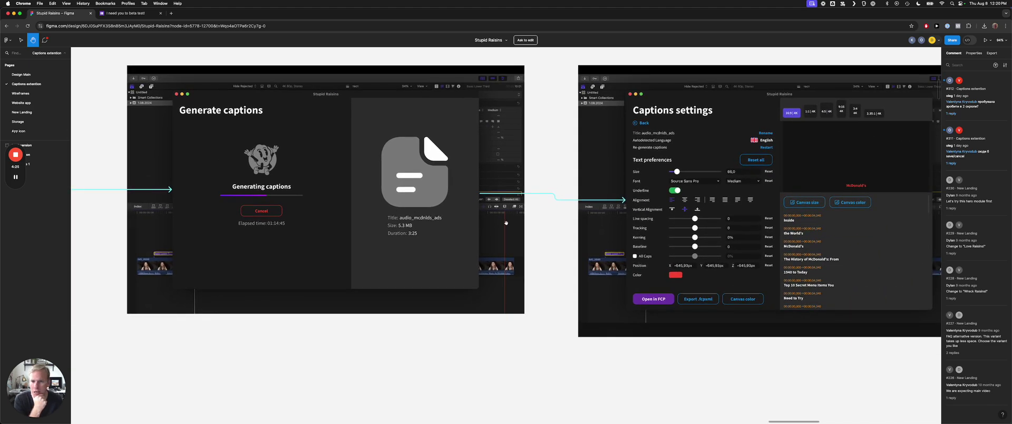
scroll(703, 181, "right", 8)
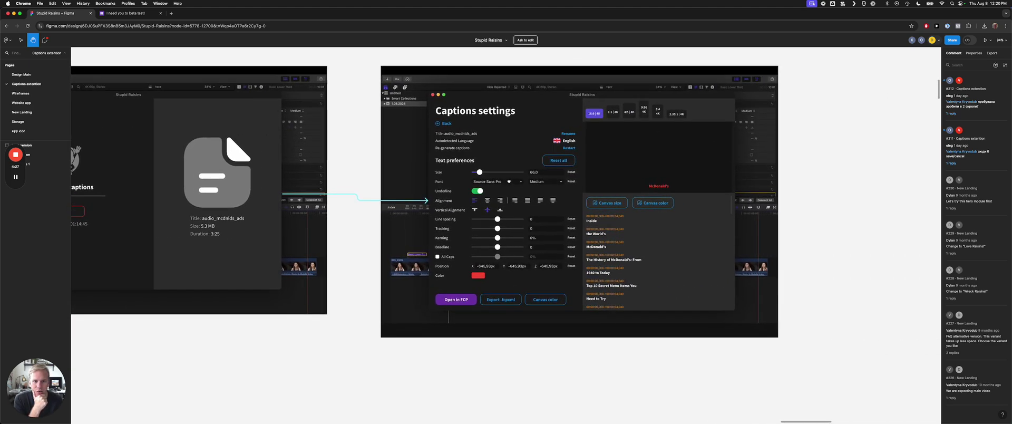
scroll(527, 174, "up", 2)
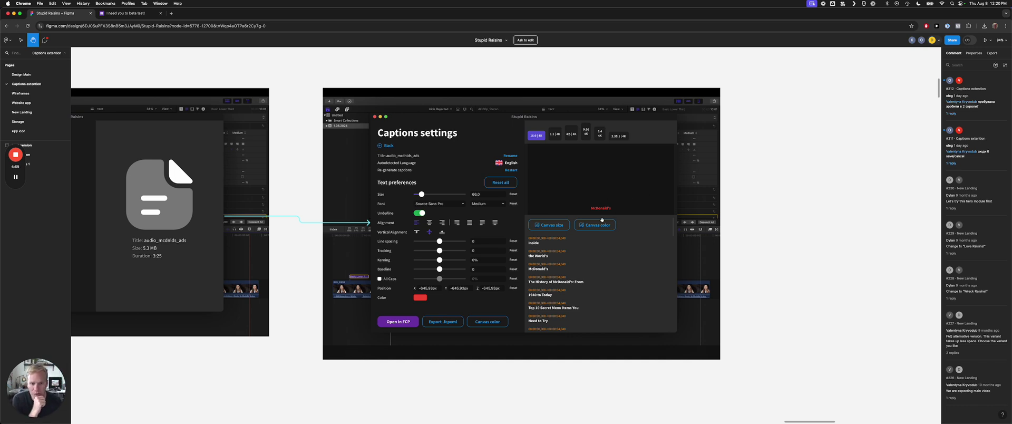
mouse_move(613, 200)
left_mouse_down()
mouse_move(603, 147)
mouse_move(642, 204)
mouse_move(602, 203)
left_mouse_up()
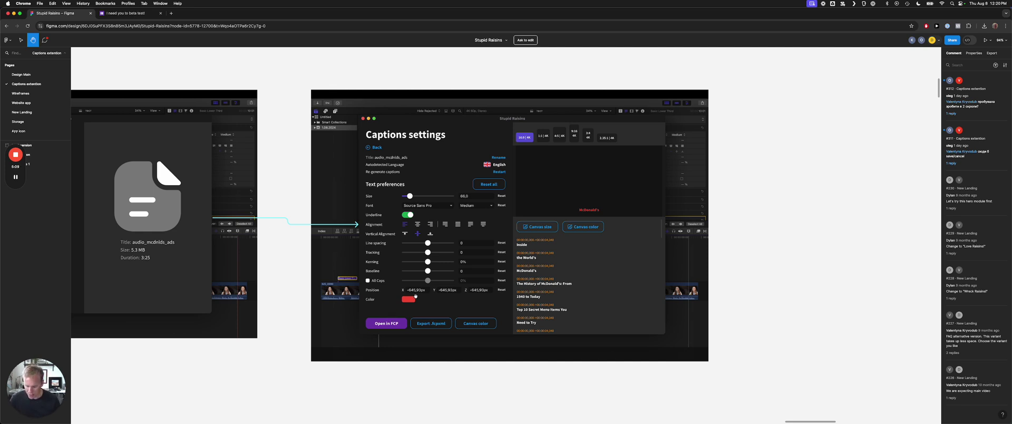
scroll(415, 296, "down", 5)
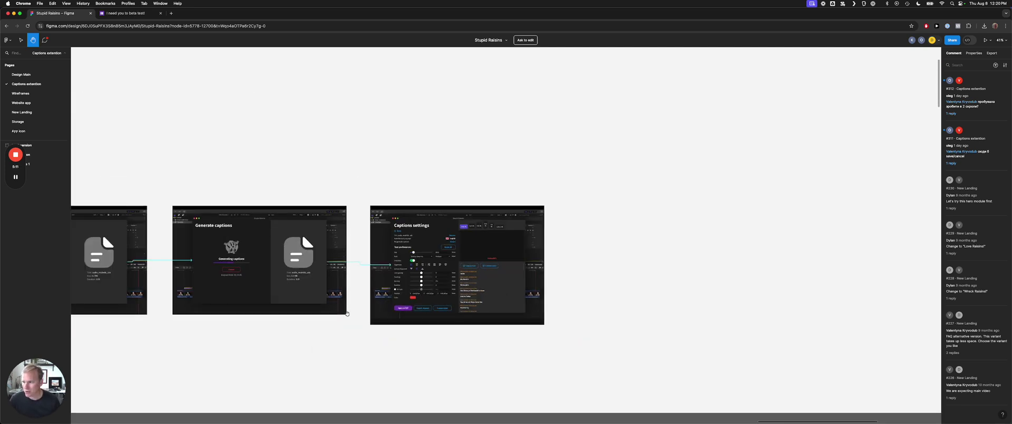
Step: Zoom out to 5% over MVP and Full version, then back to about 92% on Caption Pop frames
scroll(346, 313, "down", 5)
left_click_drag(273, 334, 726, 214)
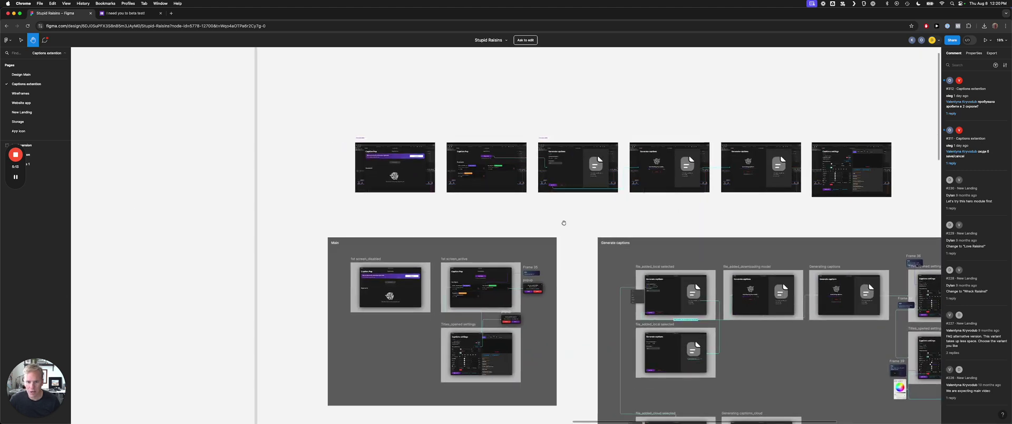
scroll(474, 231, "down", 5)
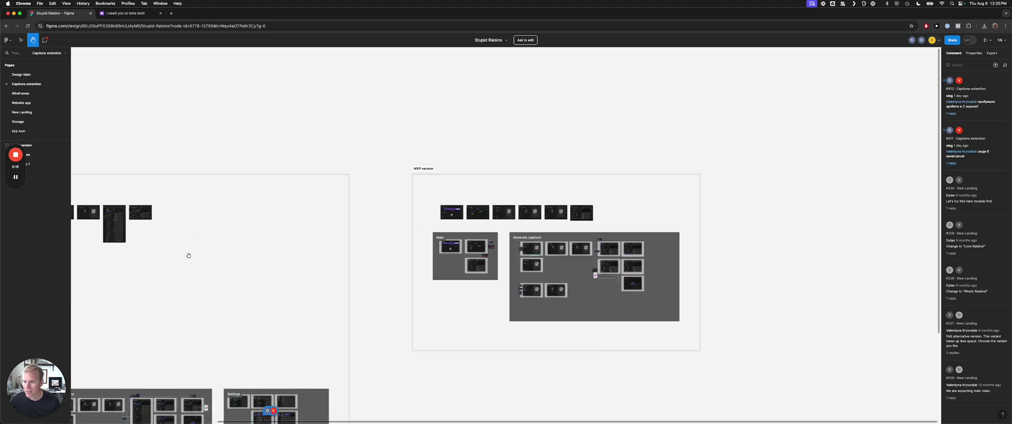
left_click_drag(188, 254, 575, 230)
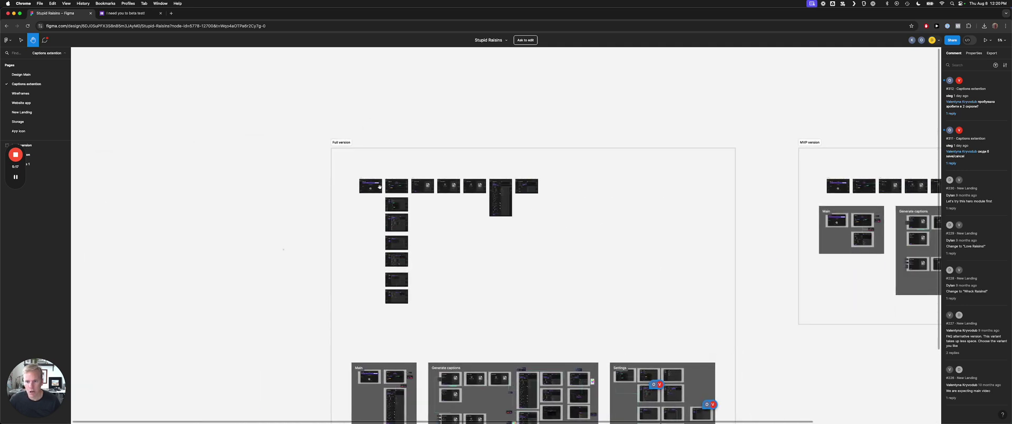
scroll(376, 189, "up", 10)
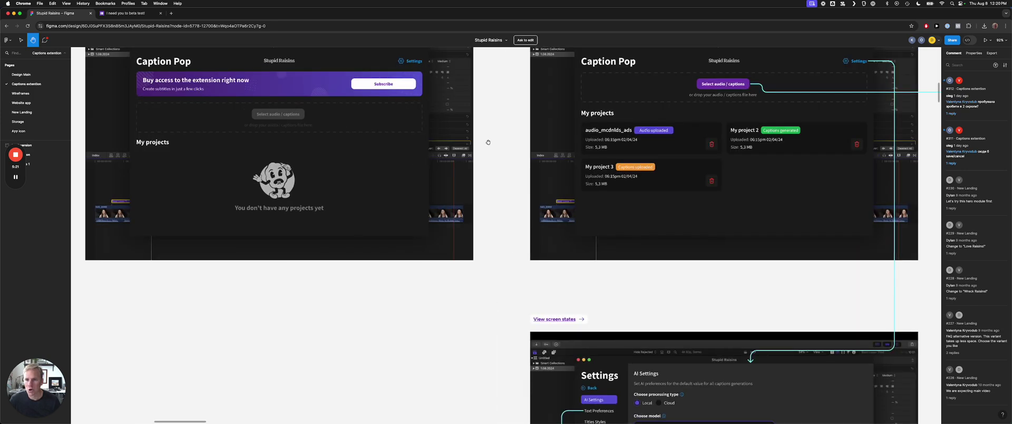
scroll(486, 142, "up", 5)
left_click_drag(352, 230, 300, 222)
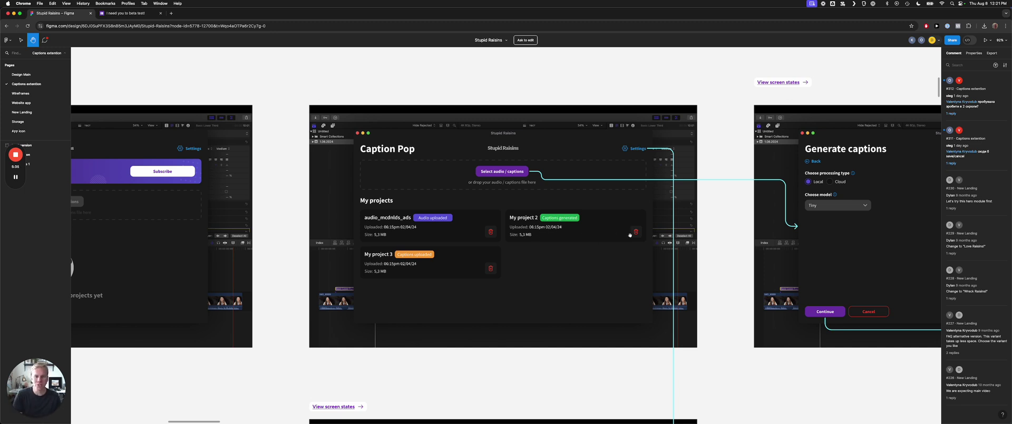
Step: Scroll down through the Settings frames to center the Caption Styles Style 1 editor
left_click_drag(632, 270, 615, 112)
scroll(615, 113, "down", 5)
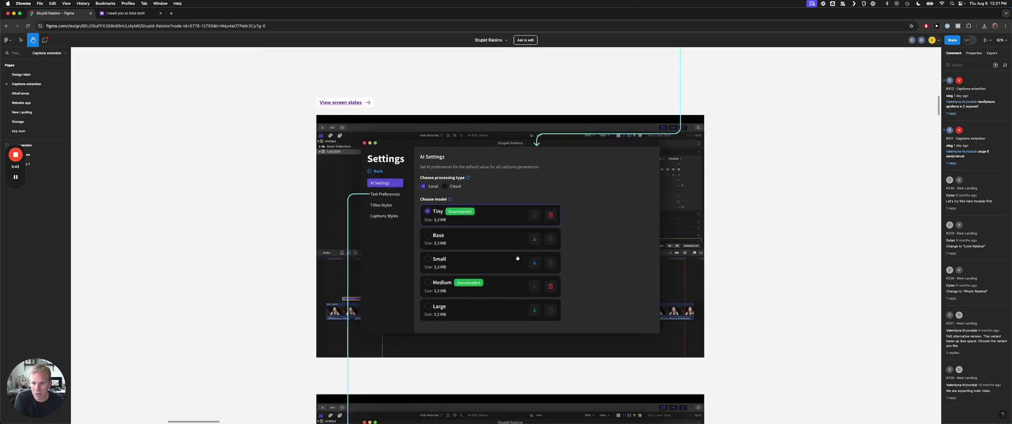
scroll(393, 287, "down", 10)
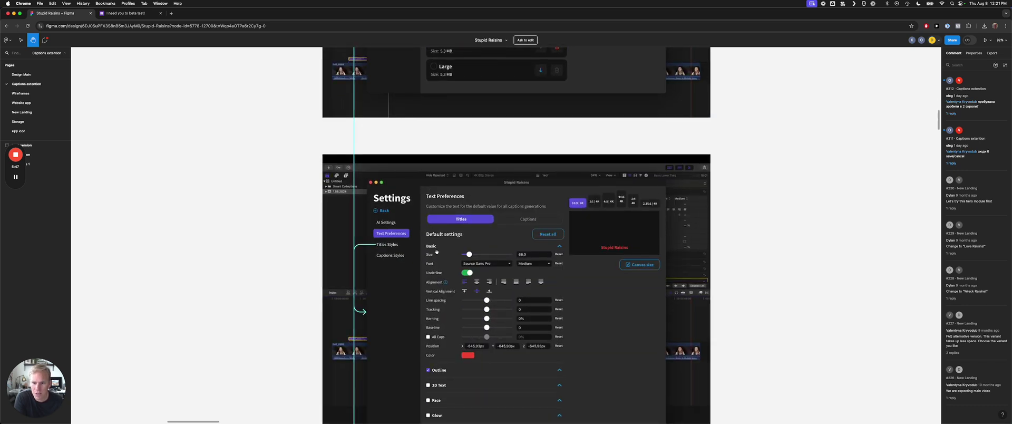
scroll(437, 320, "down", 3)
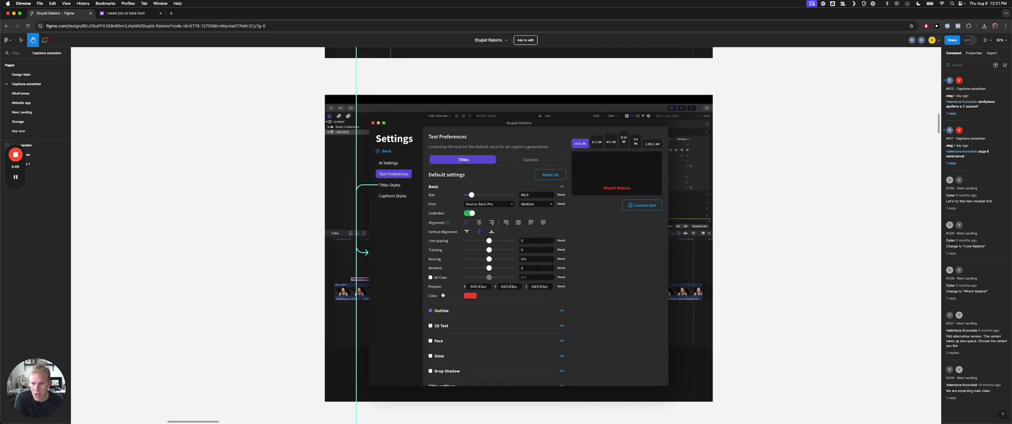
scroll(430, 293, "down", 10)
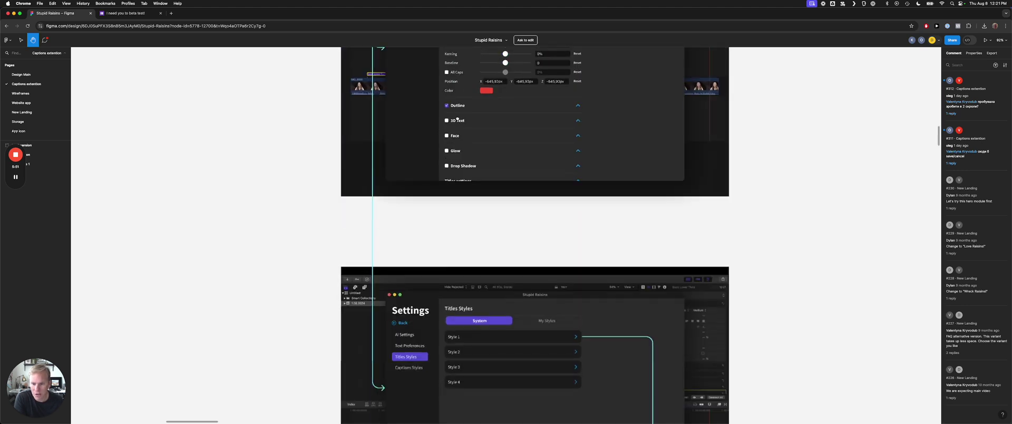
scroll(470, 178, "down", 7)
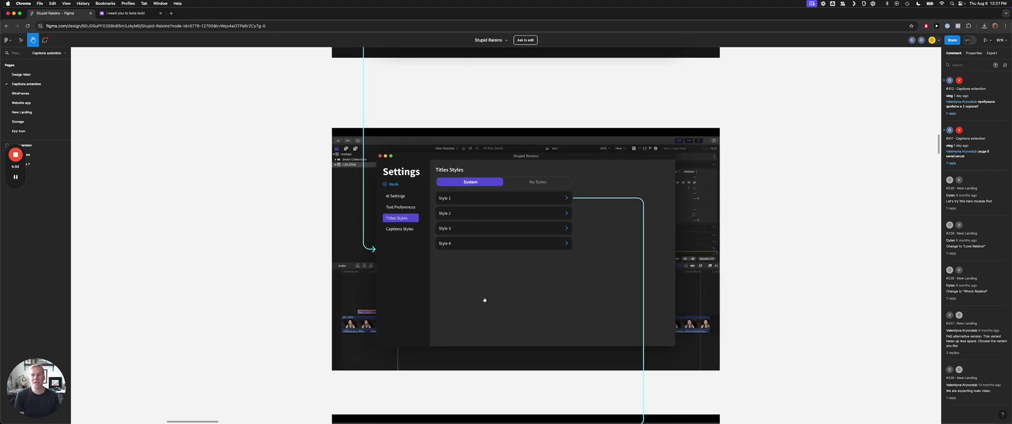
scroll(482, 248, "down", 12)
scroll(482, 245, "down", 15)
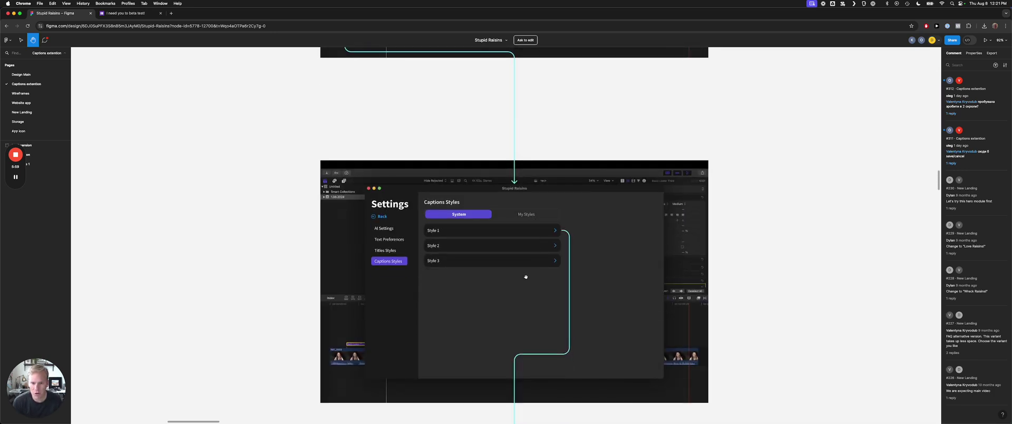
scroll(506, 273, "down", 14)
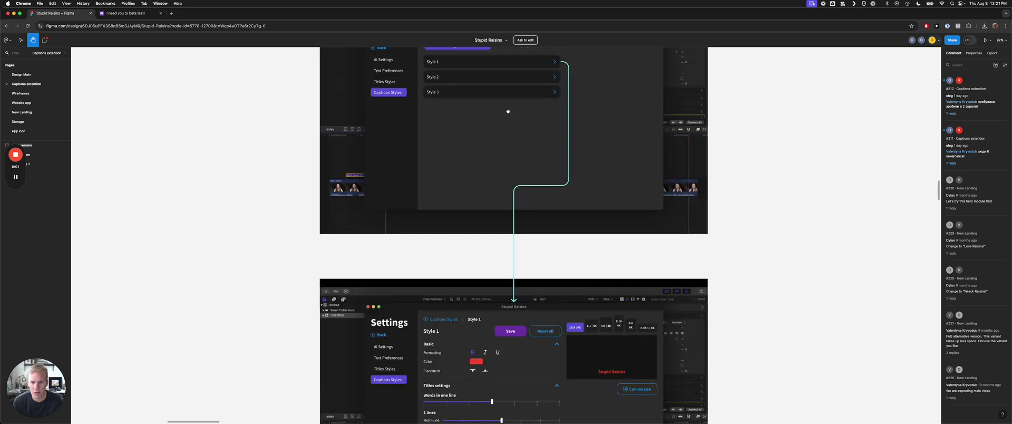
scroll(506, 143, "down", 3)
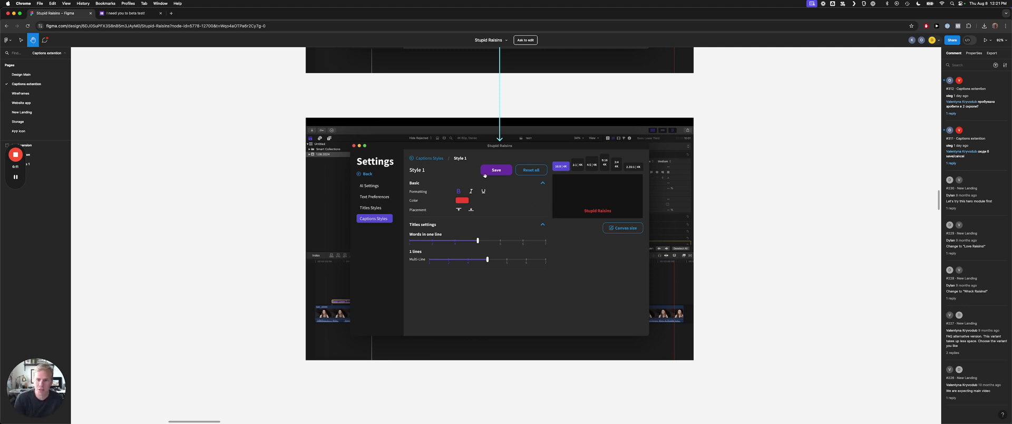
Step: Zoom out and back in, then pan across the Generate captions frames to the Text preferences screen
scroll(616, 316, "down", 10)
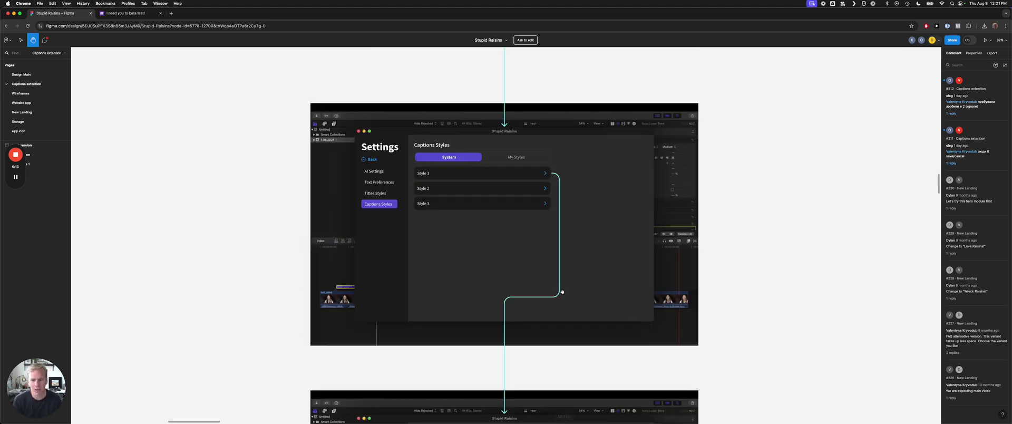
scroll(617, 316, "up", 10)
scroll(617, 295, "right", 5)
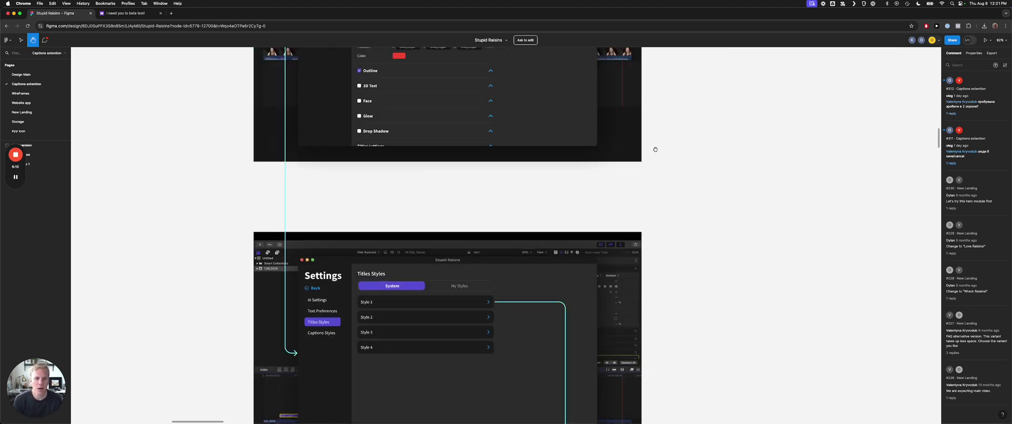
scroll(617, 276, "down", 10)
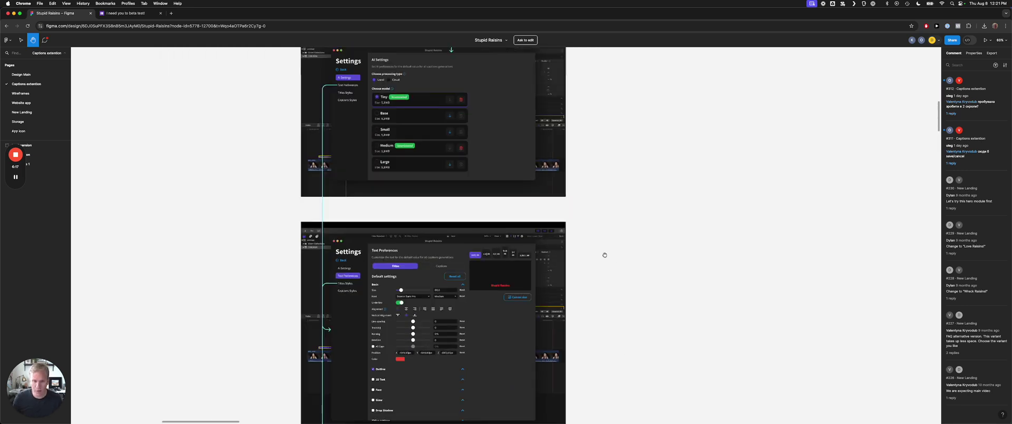
scroll(650, 153, "up", 10)
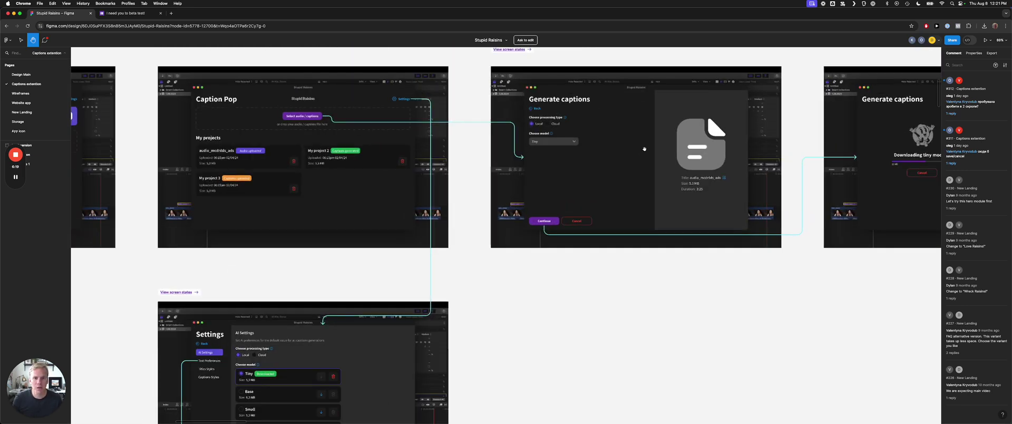
scroll(420, 222, "right", 10)
scroll(420, 223, "down", 2)
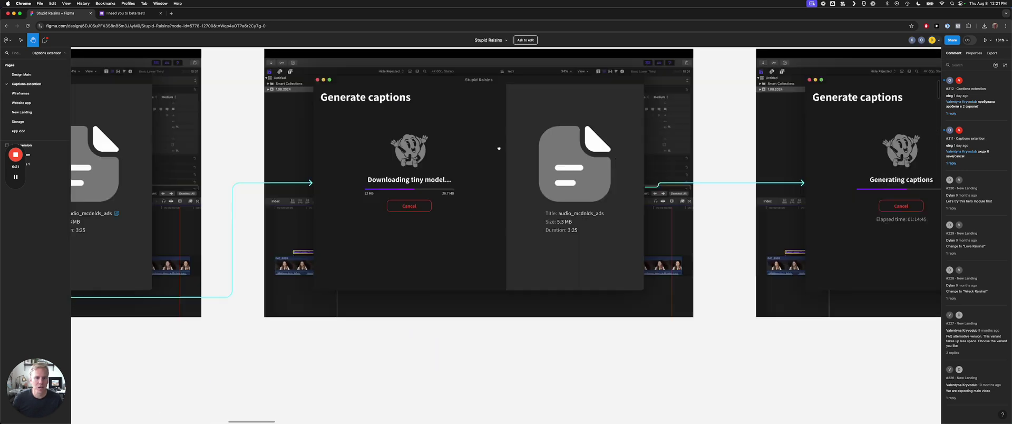
scroll(528, 137, "right", 13)
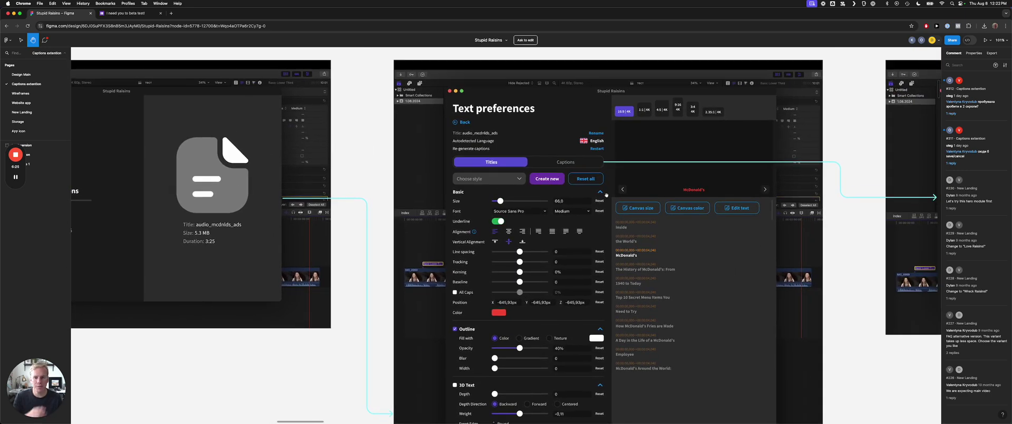
Step: Scroll down the Text preferences frame to Drop Shadow, Titles settings, Open in FCP and export options
scroll(504, 229, "down", 4)
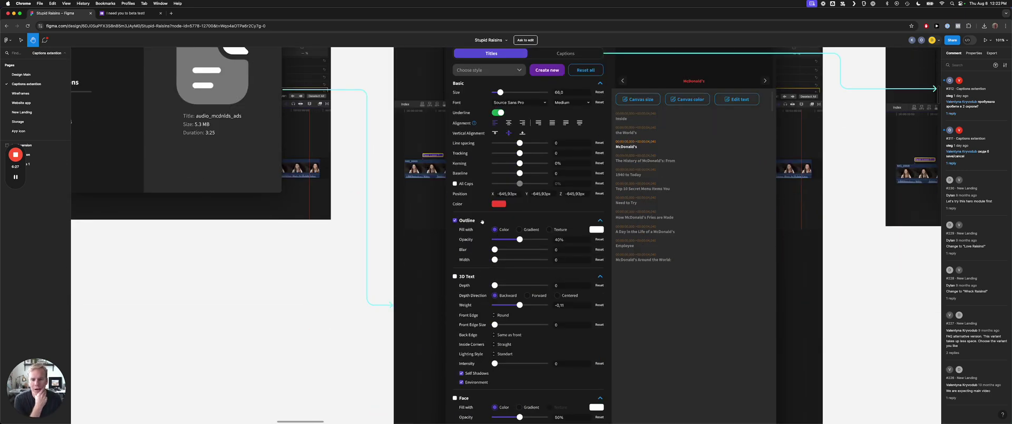
scroll(482, 277, "down", 4)
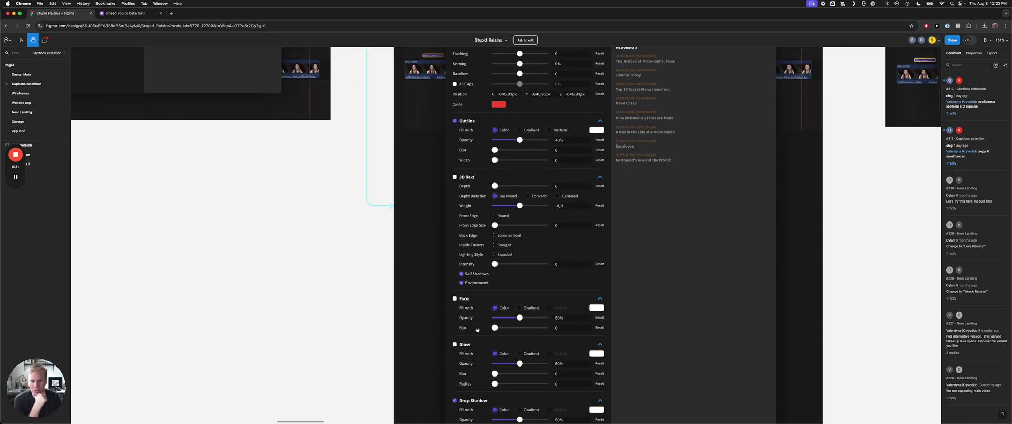
scroll(475, 328, "down", 1)
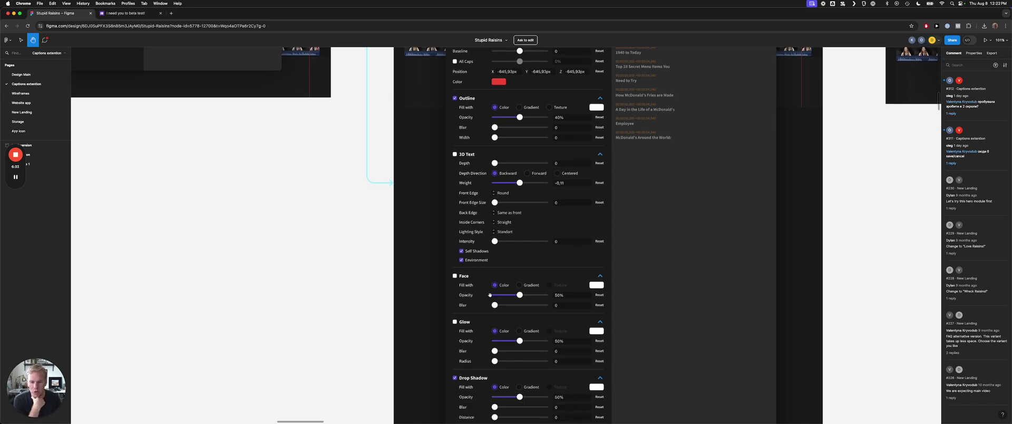
scroll(537, 305, "down", 3)
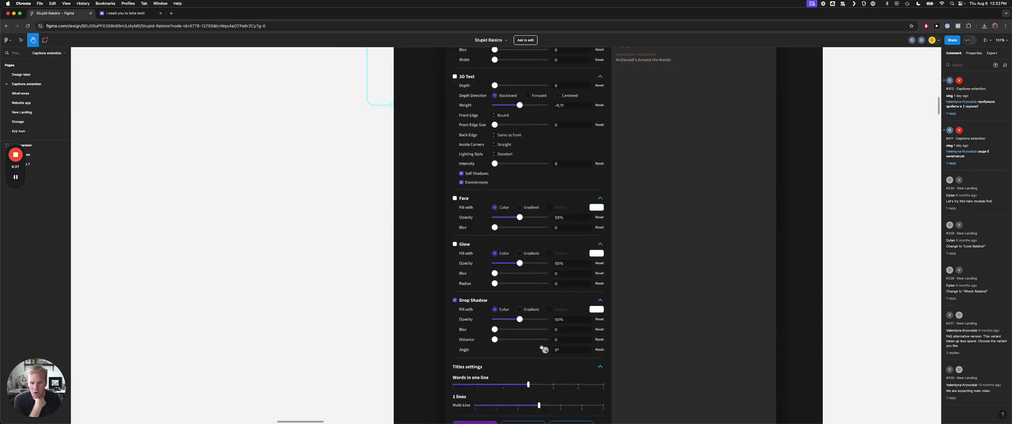
scroll(542, 347, "down", 3)
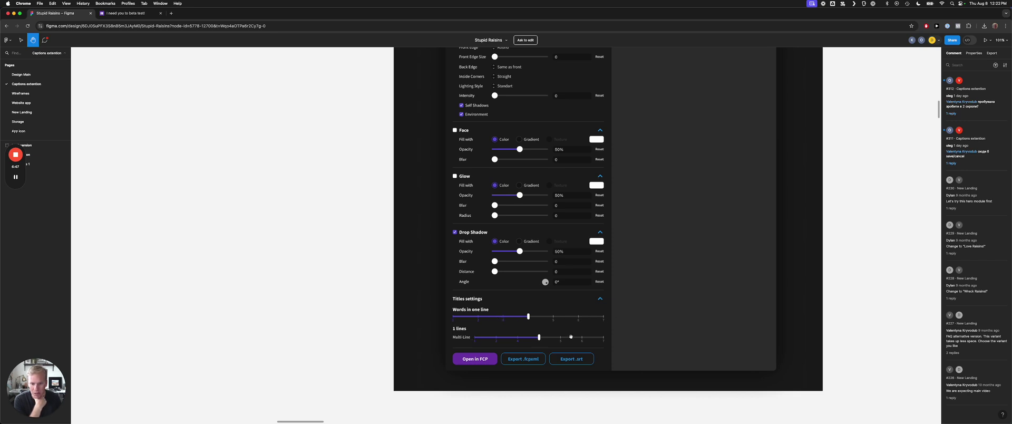
Step: Pan back up to the top of Text preferences, showing Titles font and outline settings beside the caption list
scroll(647, 232, "up", 5)
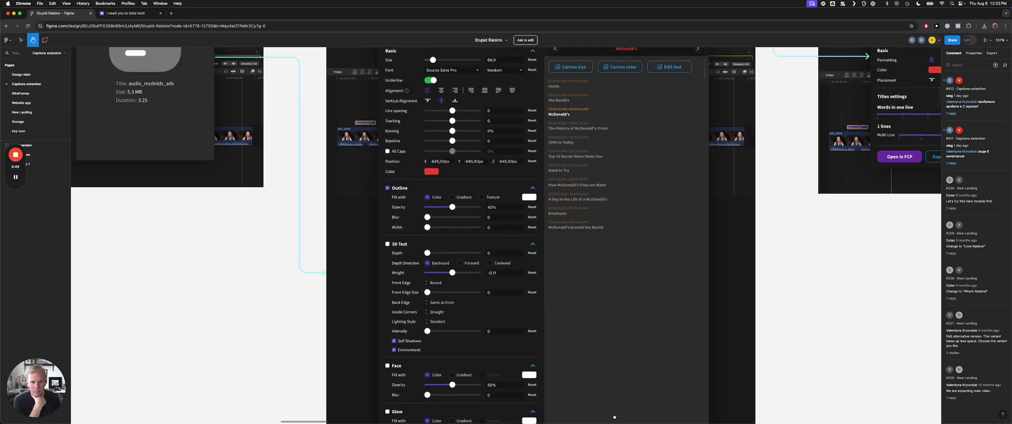
left_click_drag(614, 218, 636, 357)
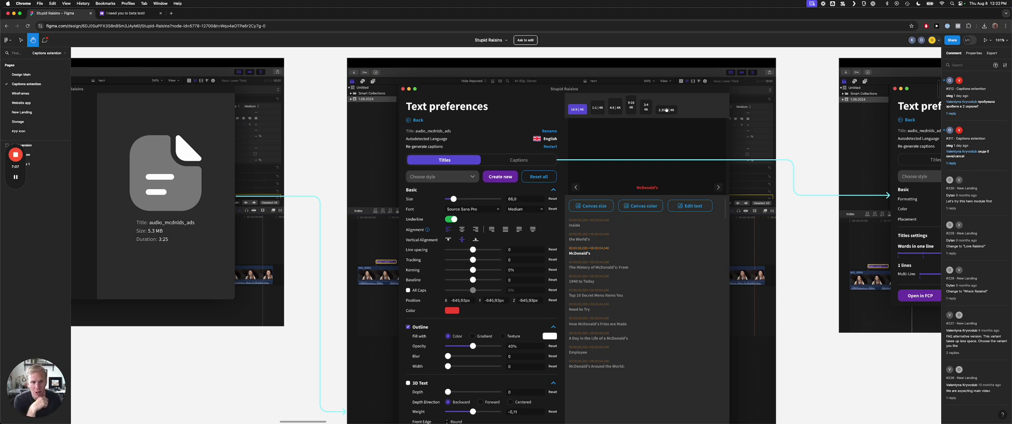
left_click_drag(671, 118, 667, 144)
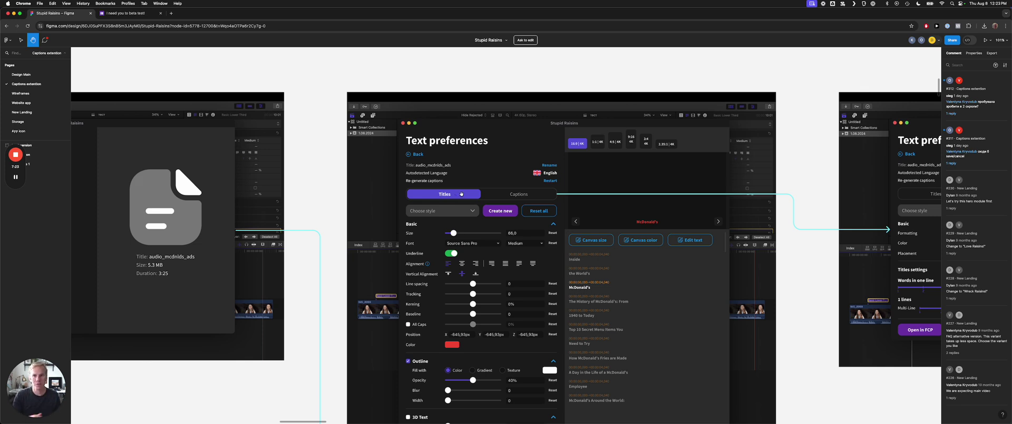
Step: Pan between the Captions-tab and Titles-tab Text preferences frames to compare words-per-line and export settings
scroll(461, 194, "right", 10)
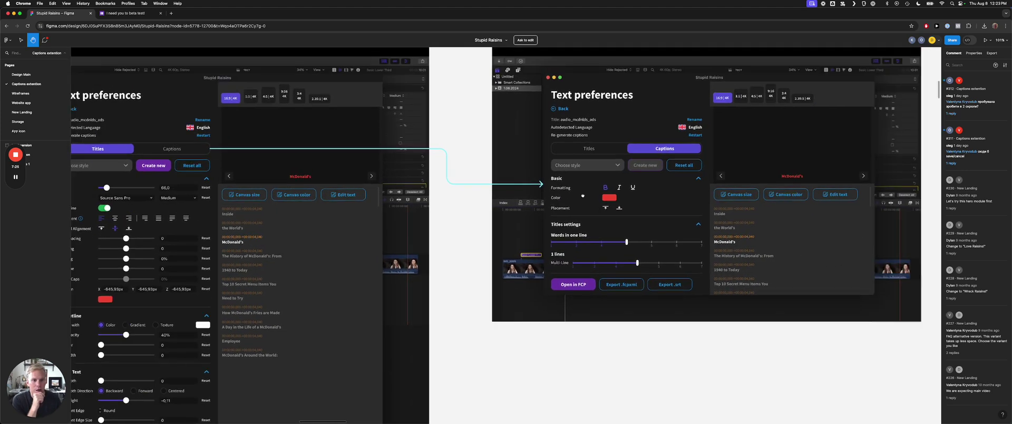
scroll(578, 197, "right", 4)
scroll(578, 197, "up", 2)
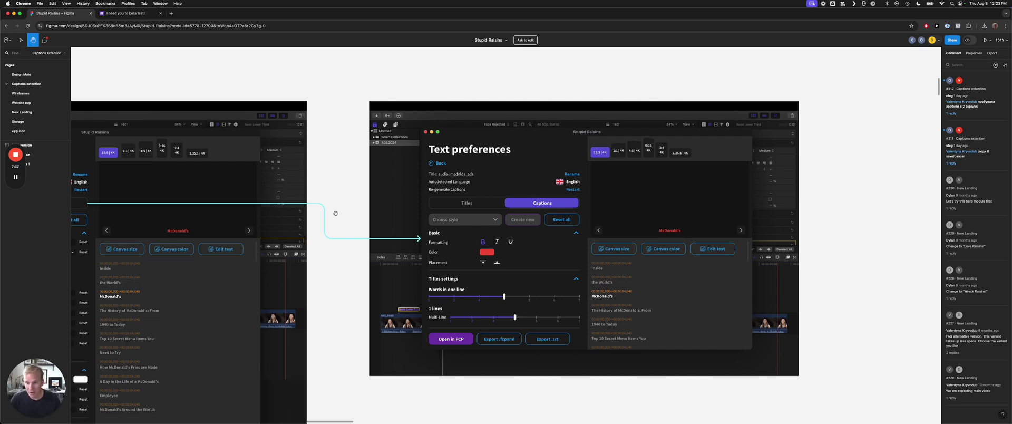
scroll(335, 213, "left", 10)
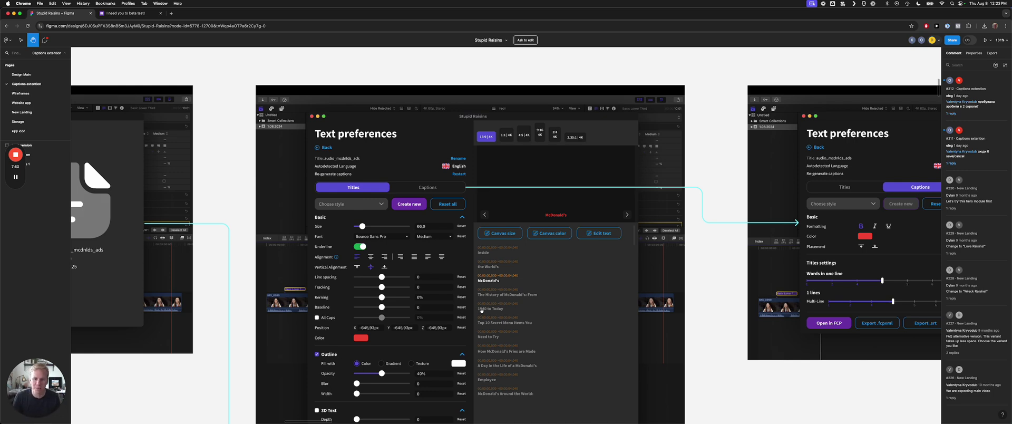
Step: Zoom out to about 4% and pan so the Full version and MVP version boards show side by side
scroll(493, 304, "down", 10)
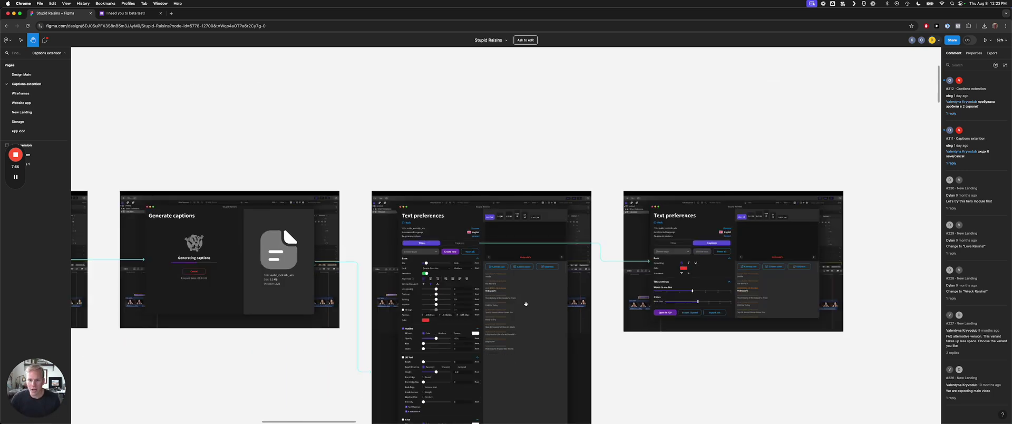
scroll(521, 323, "down", 10)
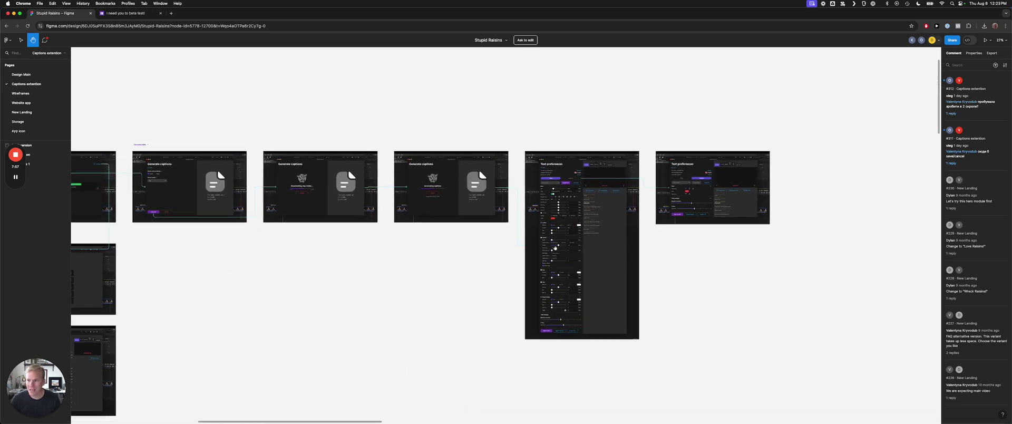
scroll(632, 232, "down", 5)
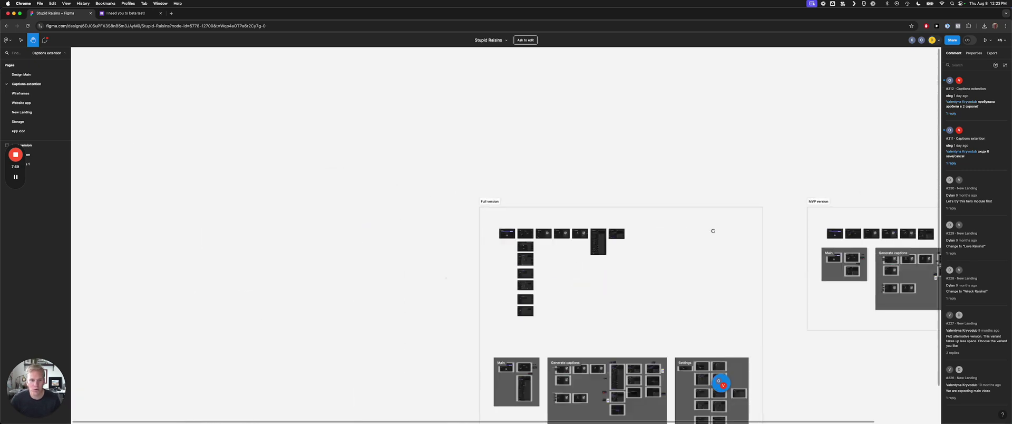
left_click_drag(694, 230, 502, 230)
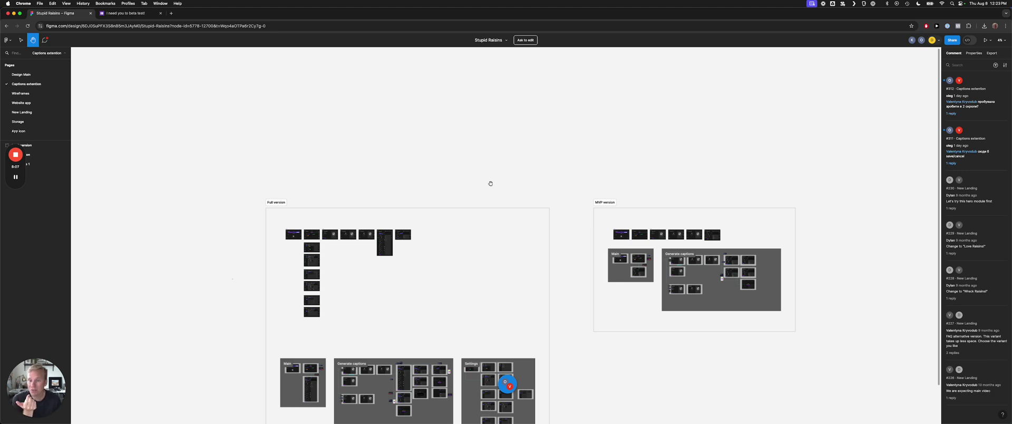
Step: Switch to the 'I need you to beta test!' form and select '1 video/week with captions.'
left_click(129, 13)
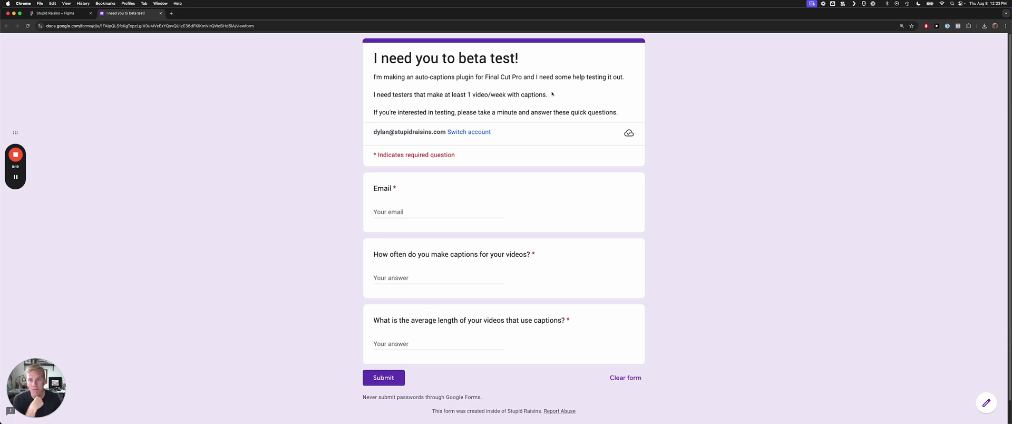
left_click_drag(548, 95, 468, 94)
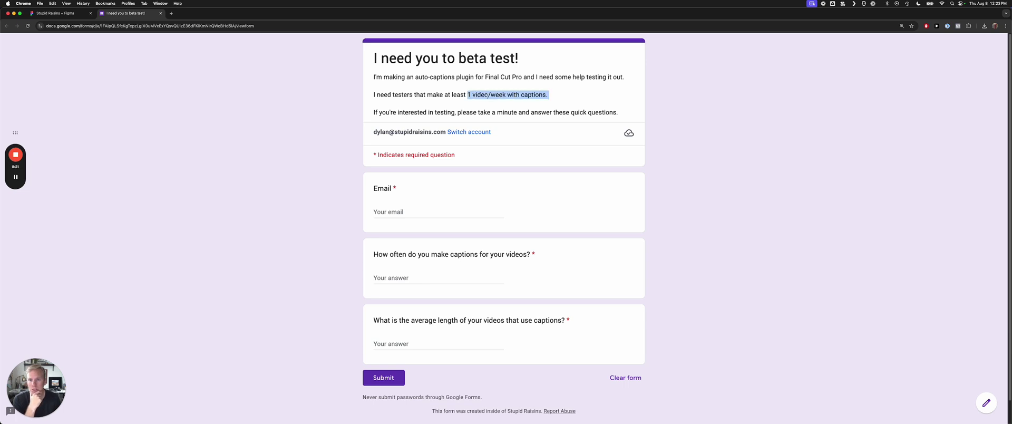